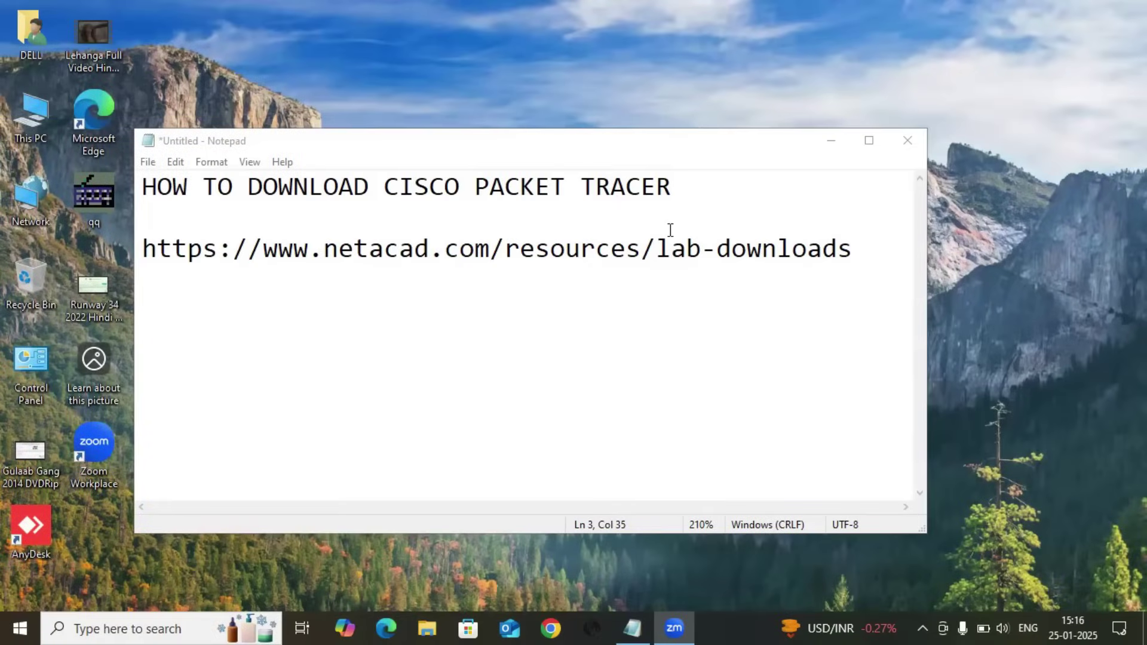
left_click_drag(707, 193, 109, 184)
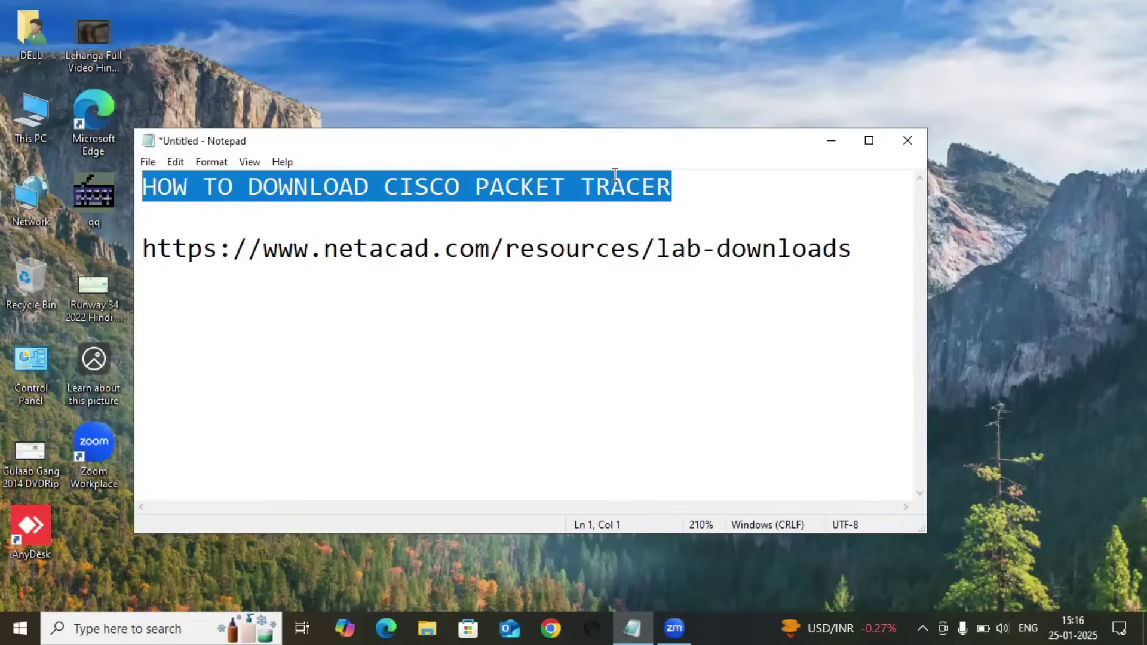
left_click(784, 186)
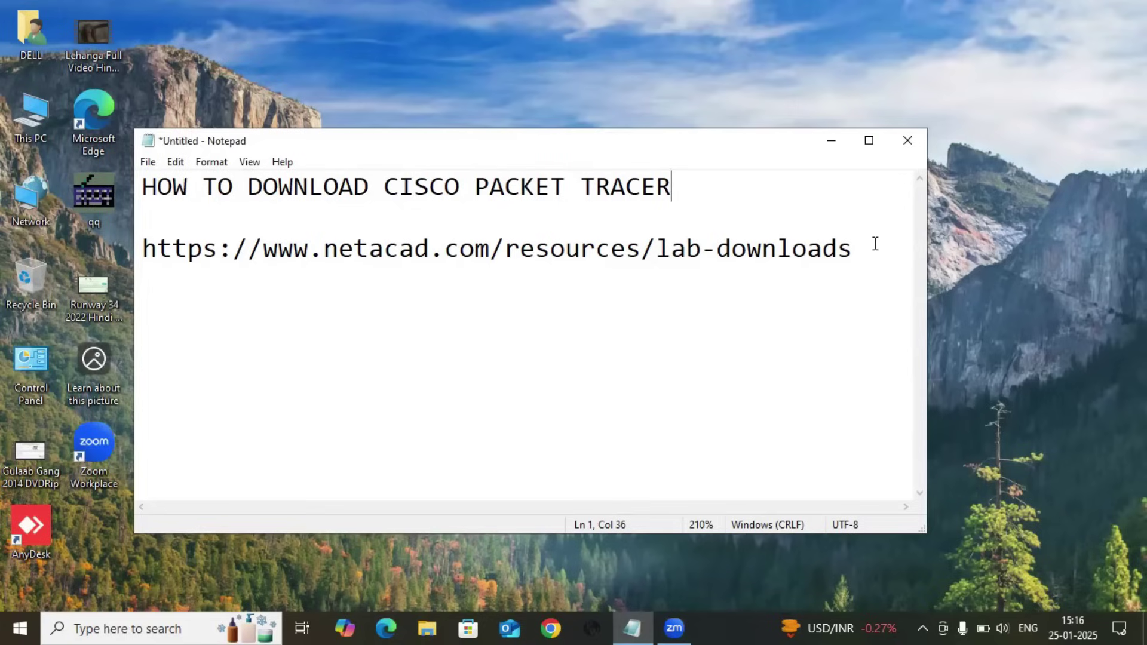
left_click_drag(875, 244, 111, 262)
key("ctrl+c")
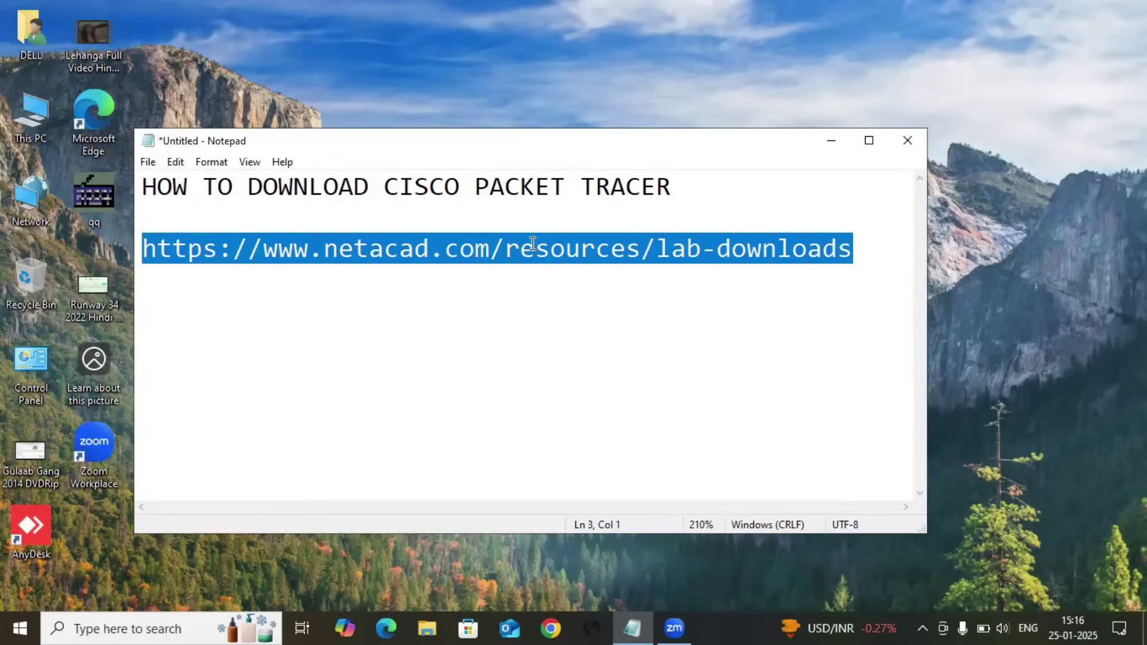
- Start Chrome with the chosen profile and load the pasted netacad.com/resources/lab-downloads link
left_click(550, 628)
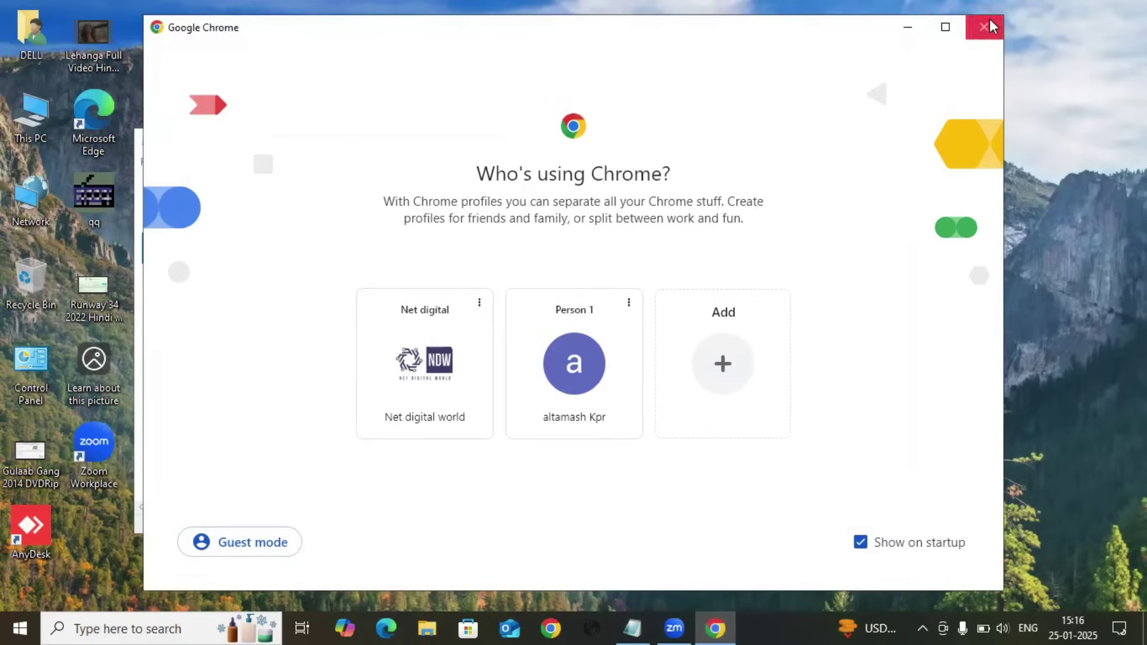
left_click(983, 27)
left_click(558, 625)
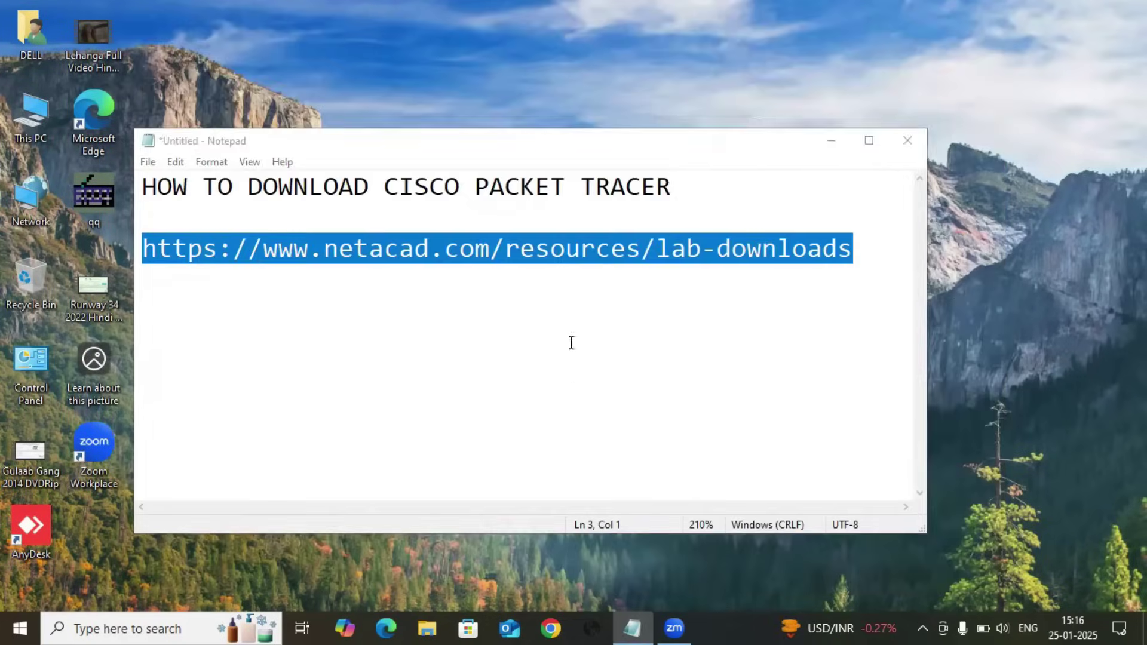
left_click(482, 363)
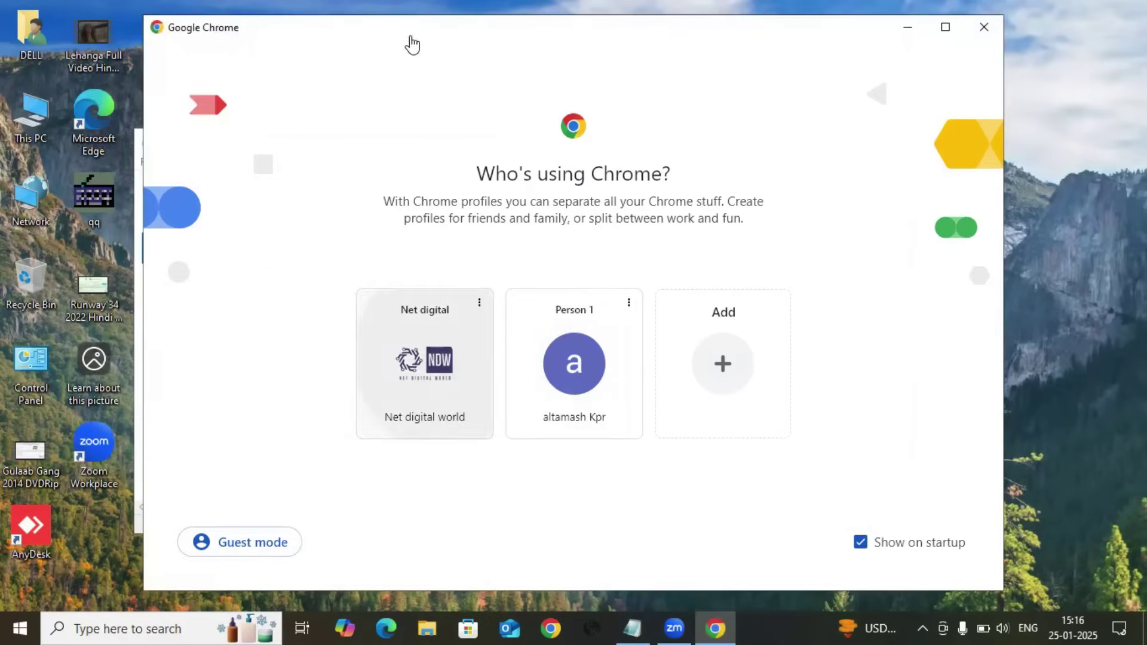
key("ctrl+v")
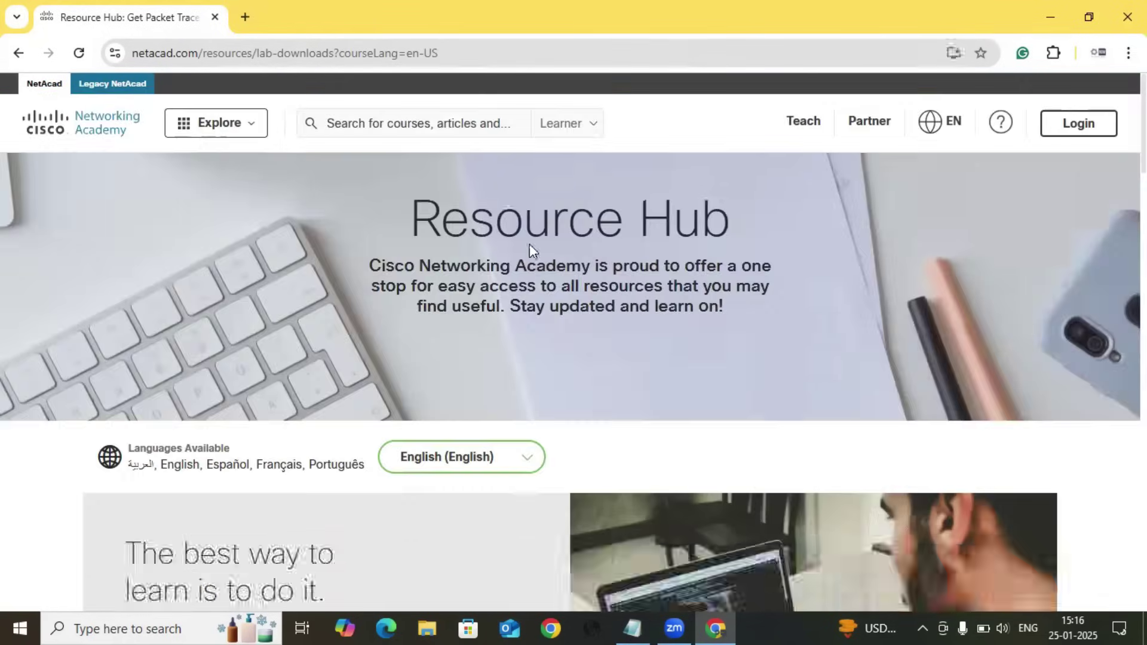
scroll(529, 245, "down", 15)
scroll(530, 245, "up", 5)
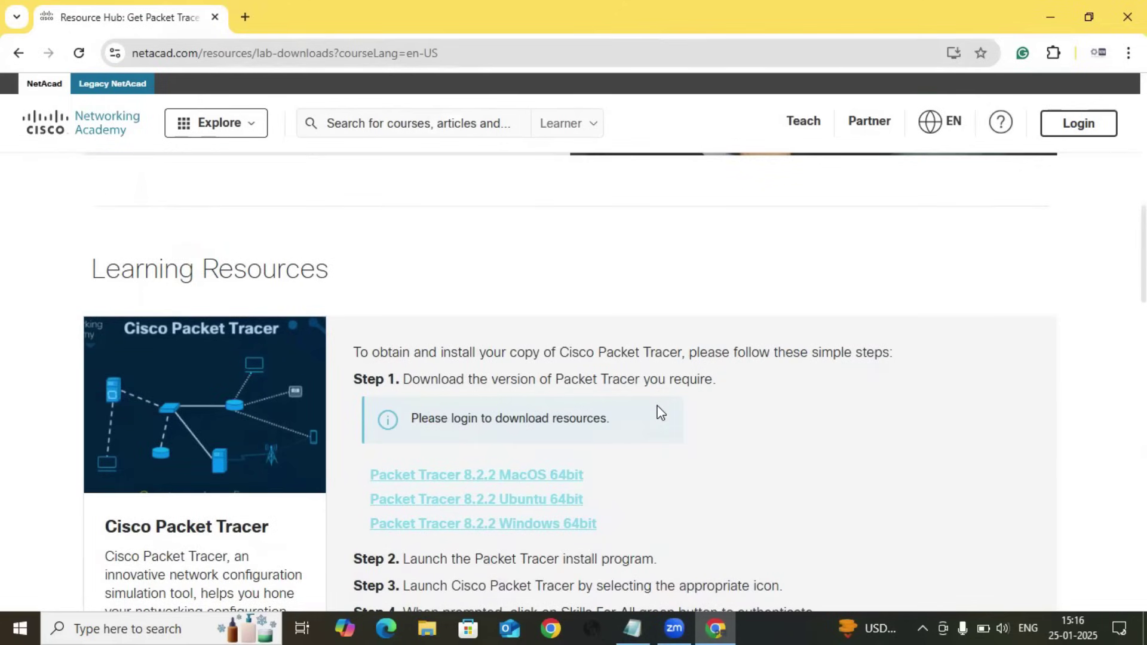
scroll(603, 475, "down", 4)
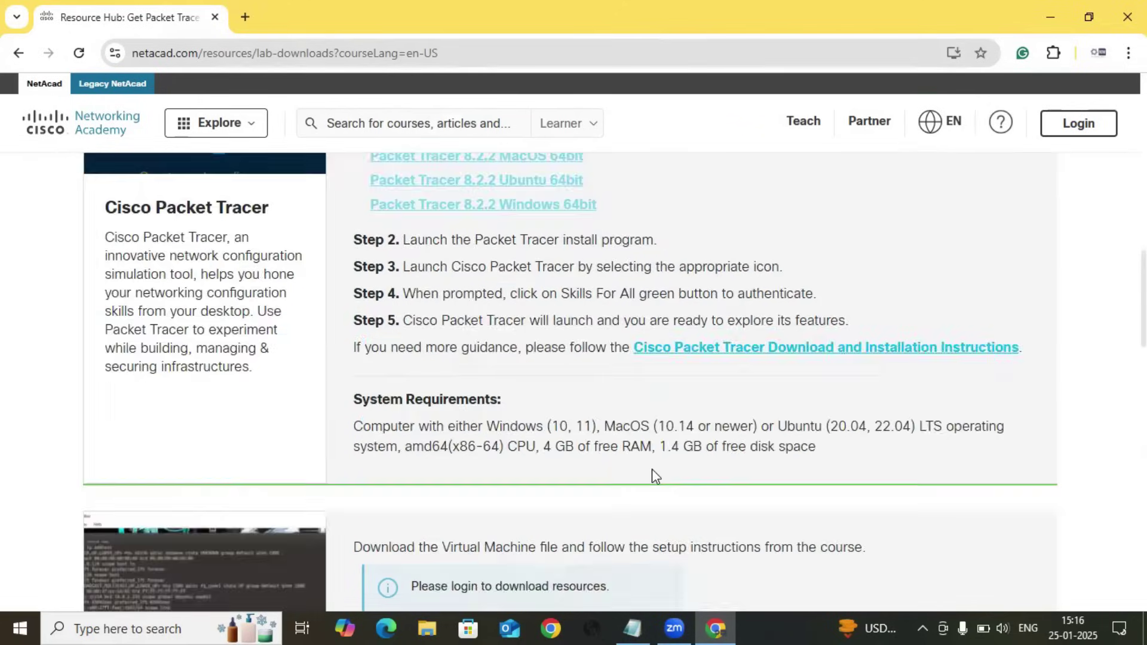
scroll(652, 476, "down", 1)
scroll(598, 478, "up", 5)
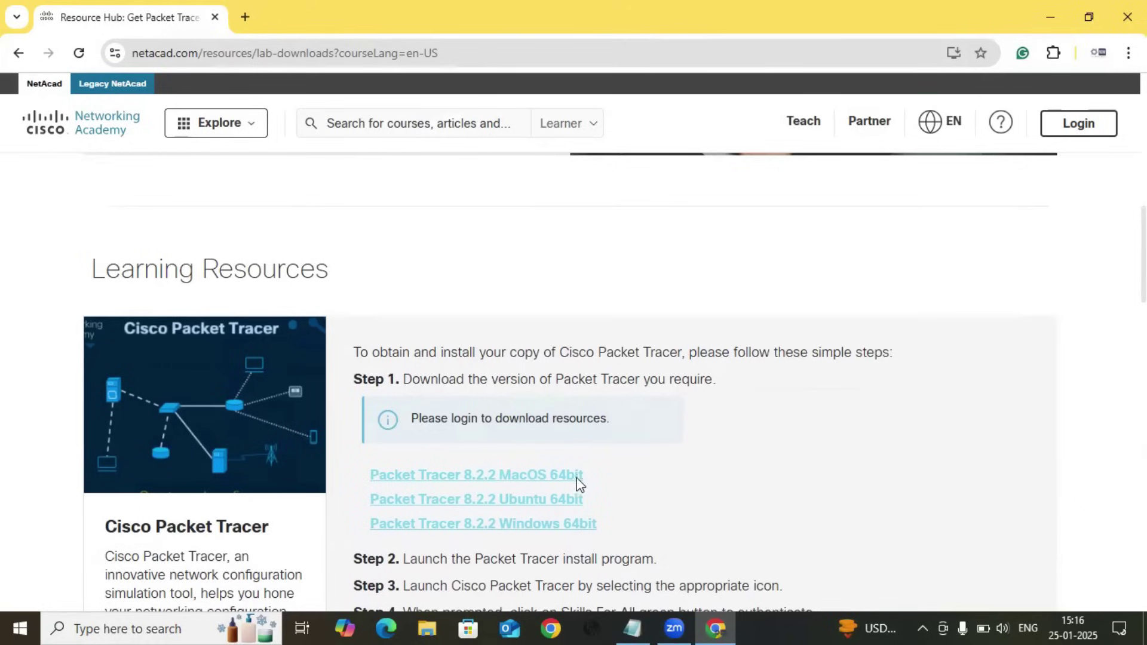
triple_click(477, 418)
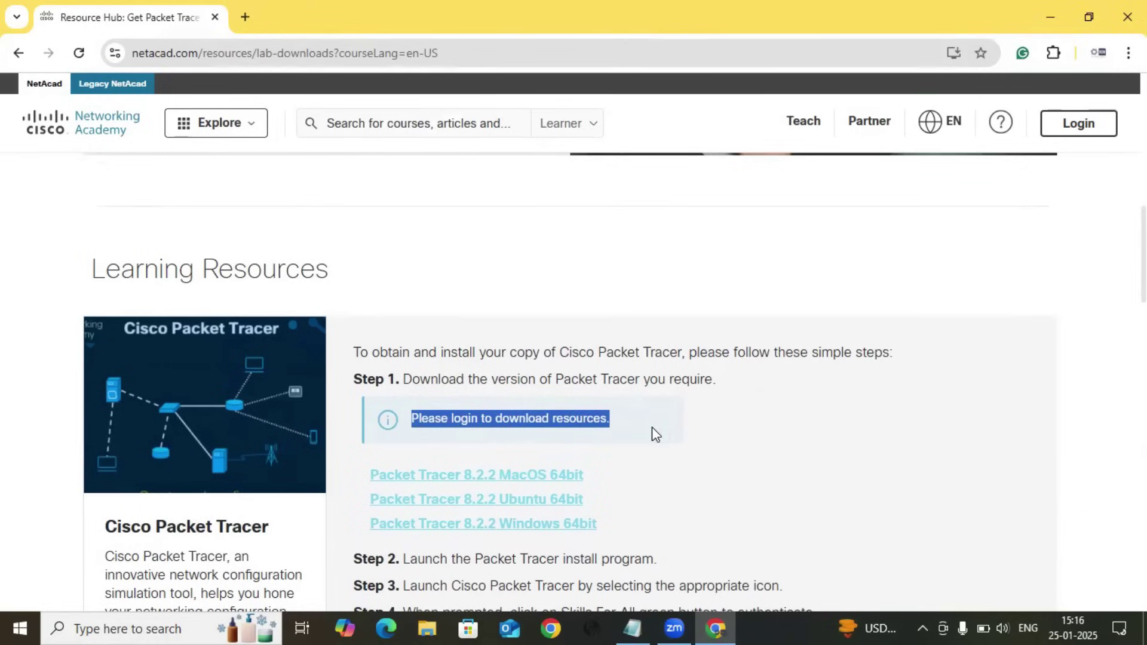
left_click(593, 466)
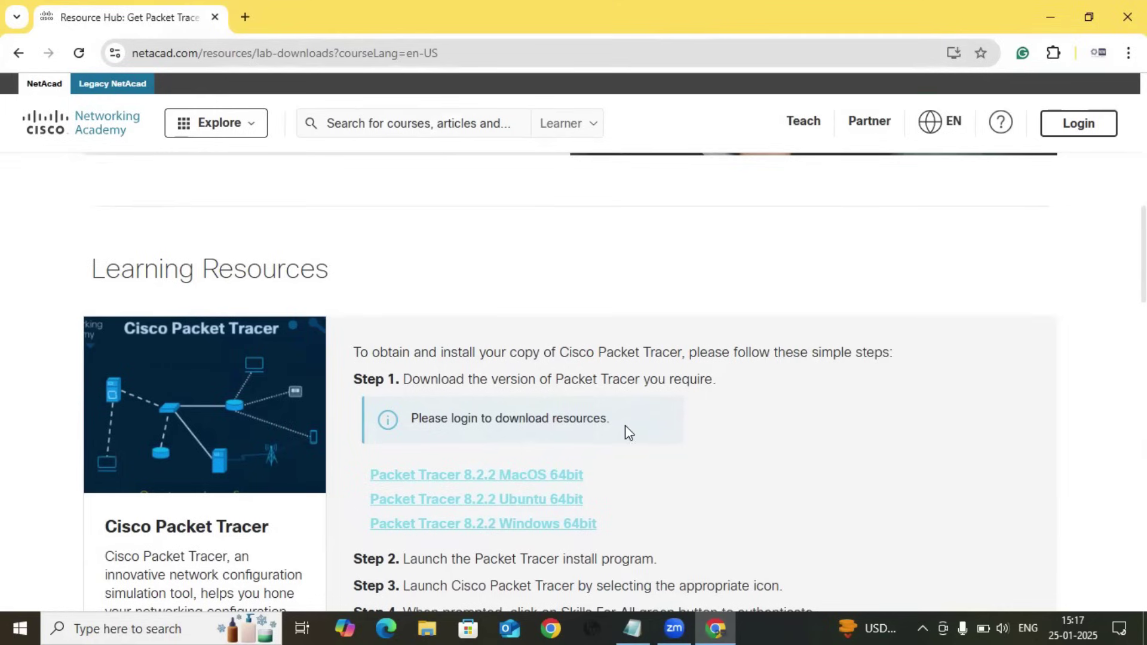
- Log in to NetAcad and download Packet_Tracer822_64bit_setup_signed.exe (228 MB), checking its progress
left_click(1084, 129)
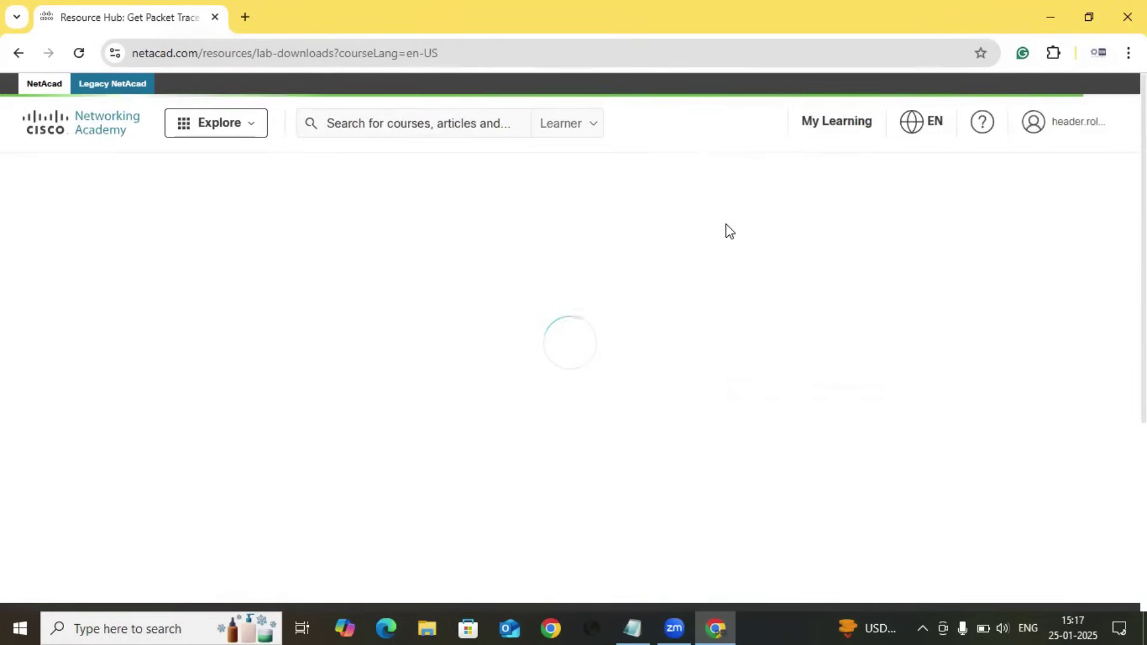
scroll(725, 224, "down", 10)
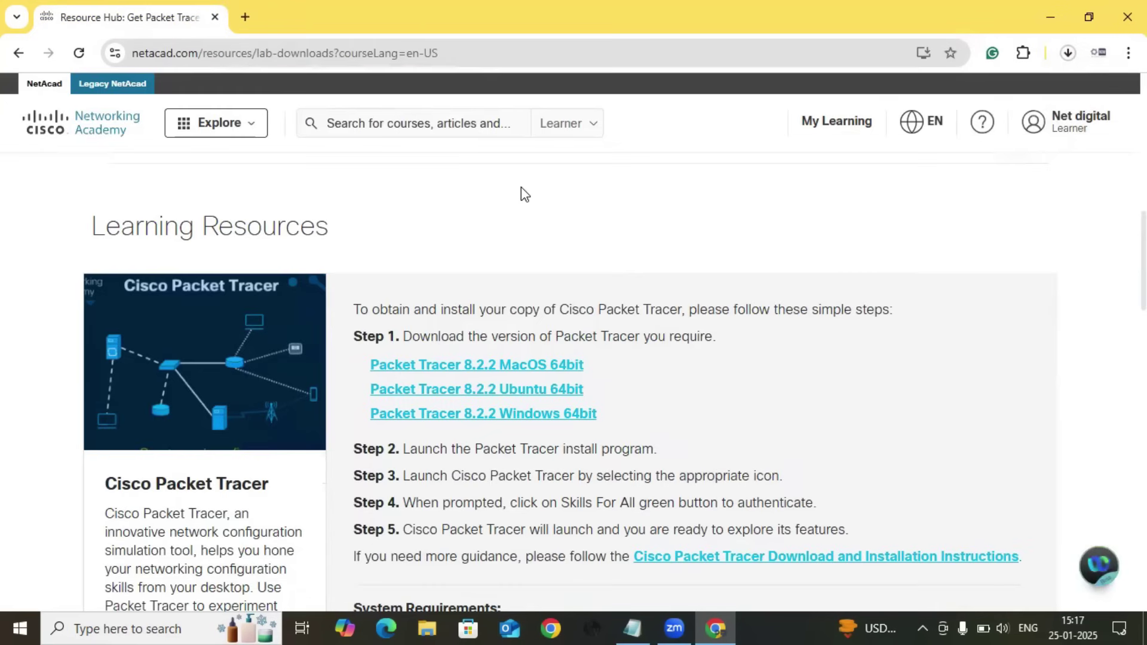
left_click(1066, 54)
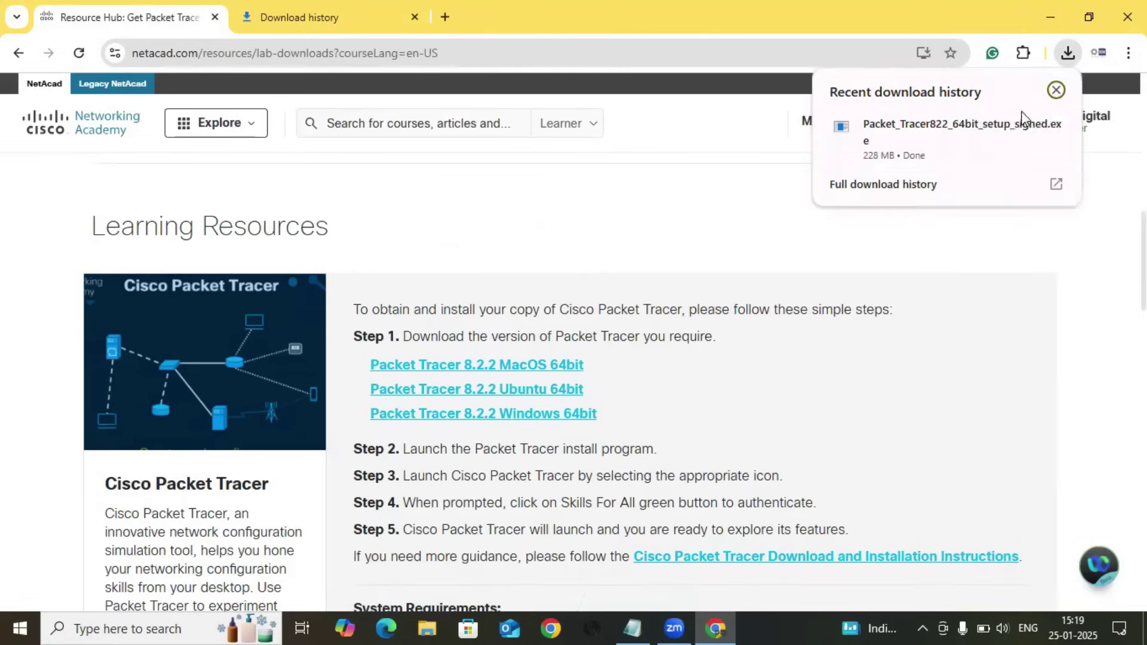
- Run Packet_Tracer822_64bit_setup_signed from the Downloads folder via 'Show in folder'
mouse_move(1022, 124)
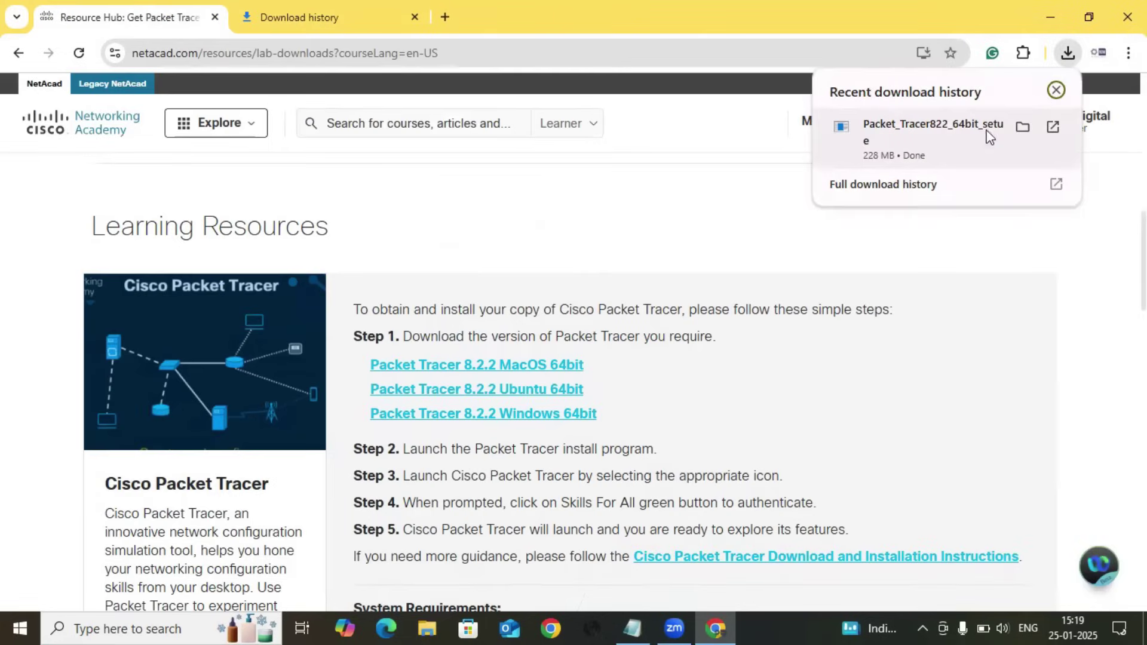
left_click(1021, 126)
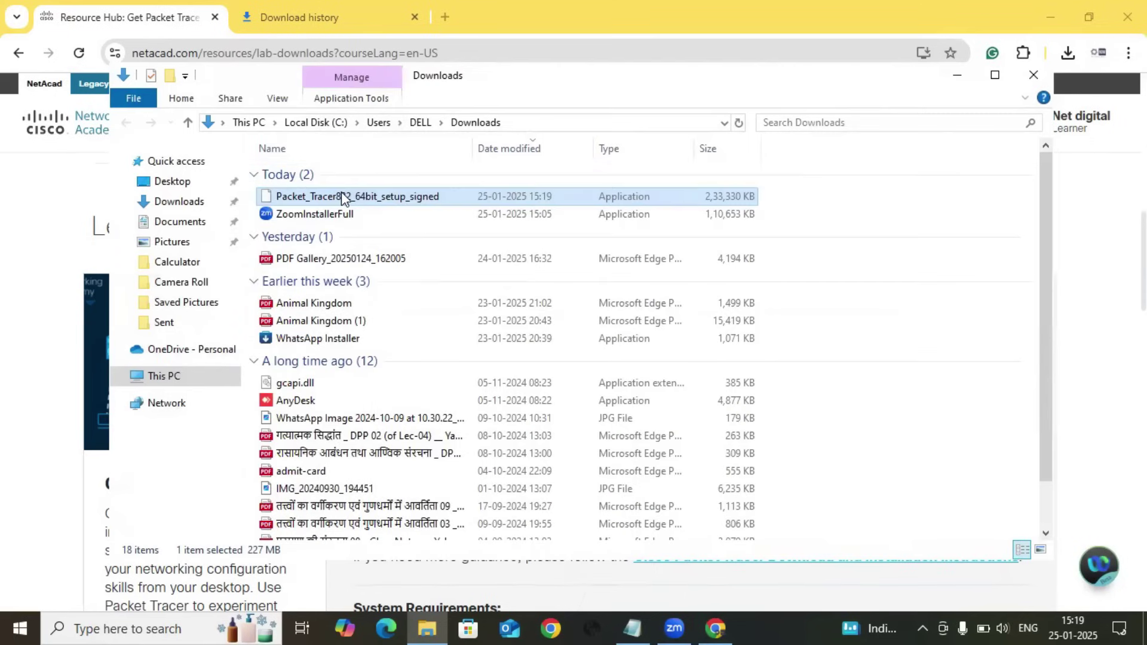
double_click(451, 203)
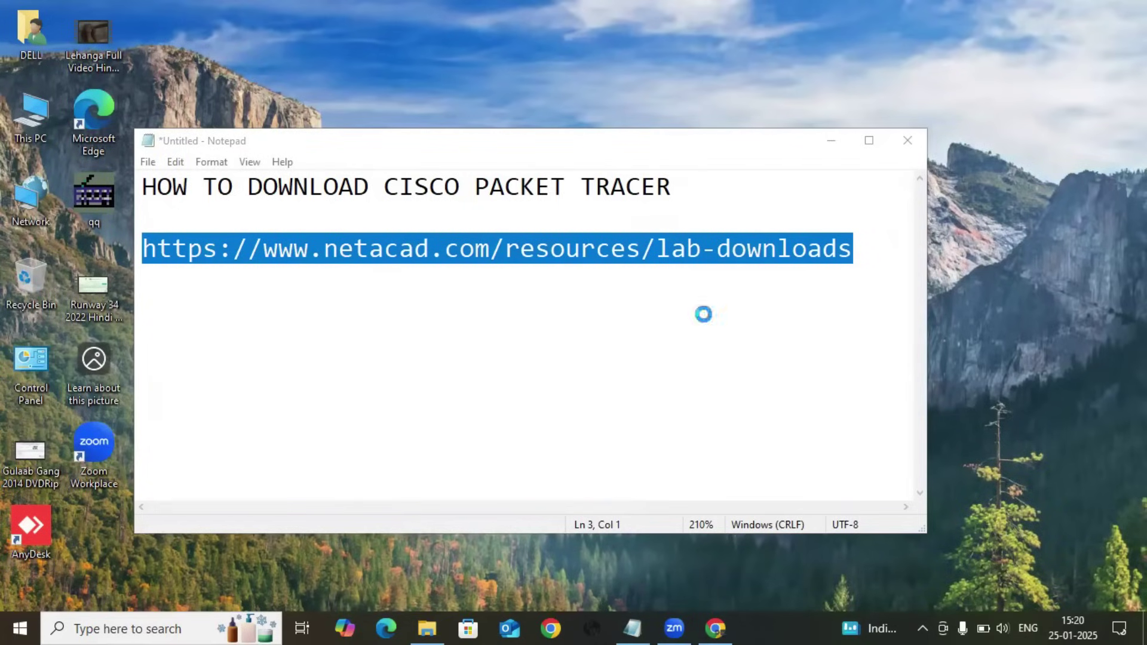
- Accept the licence, keep default folders and desktop shortcut, install Packet Tracer 8.2.2, then finish
left_click(446, 397)
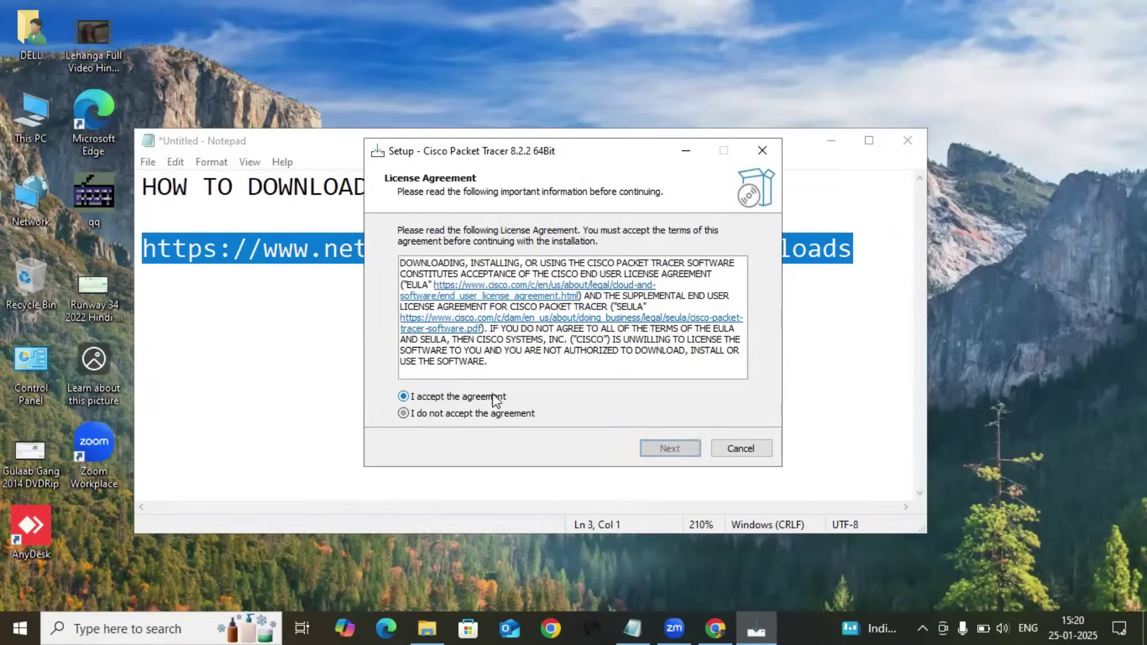
left_click(669, 448)
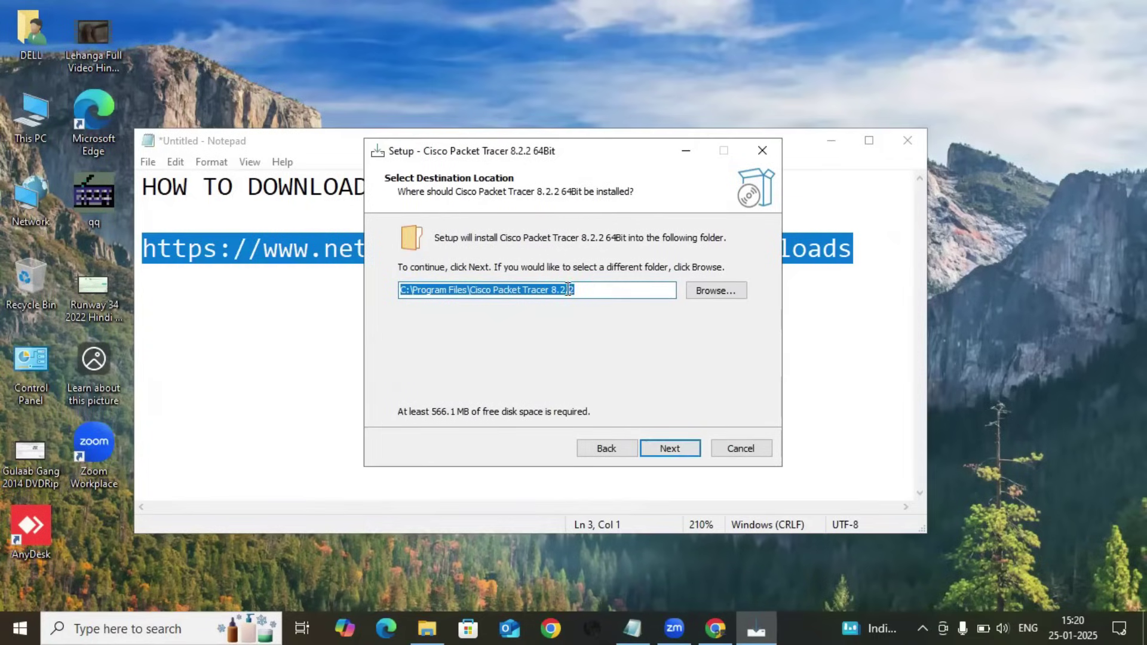
left_click(688, 455)
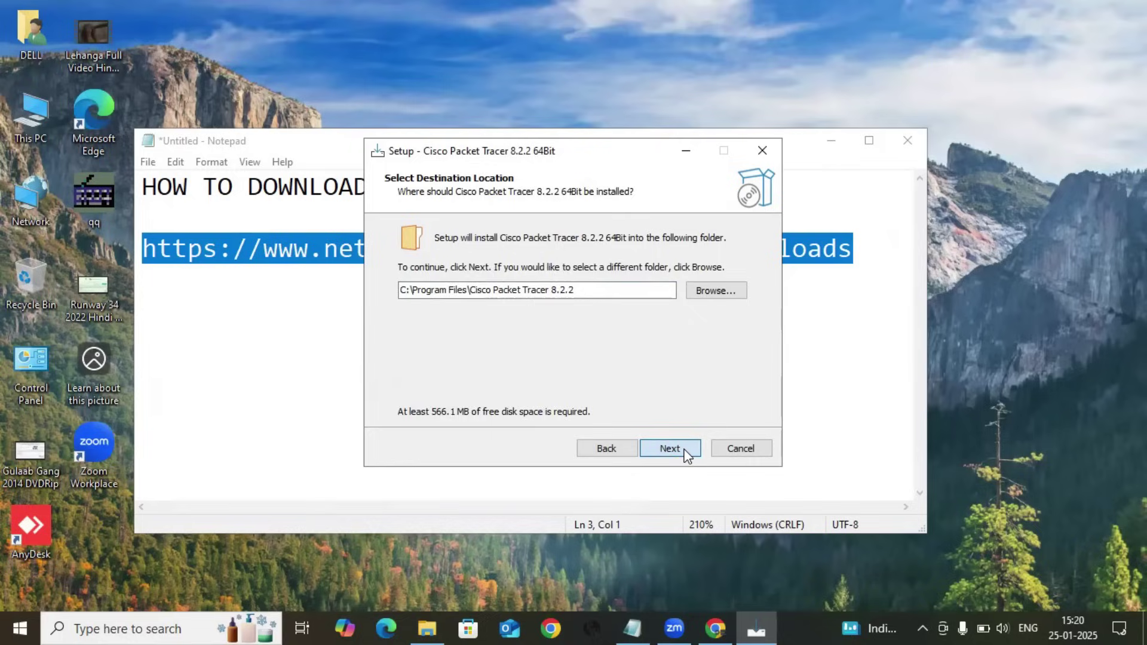
left_click(687, 456)
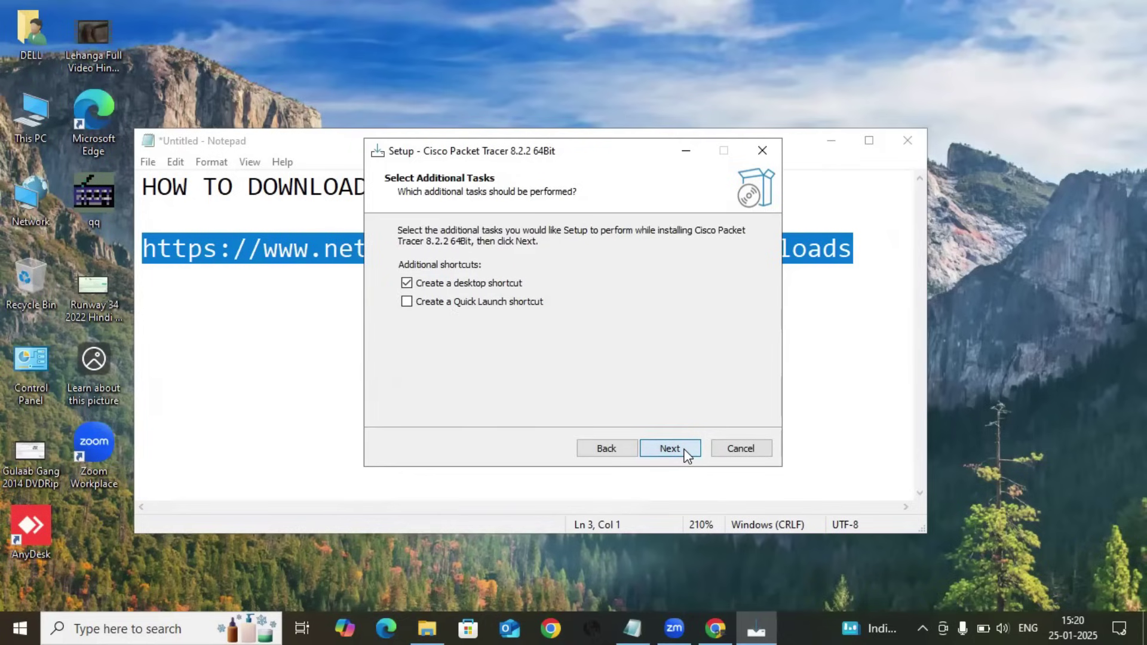
left_click(676, 446)
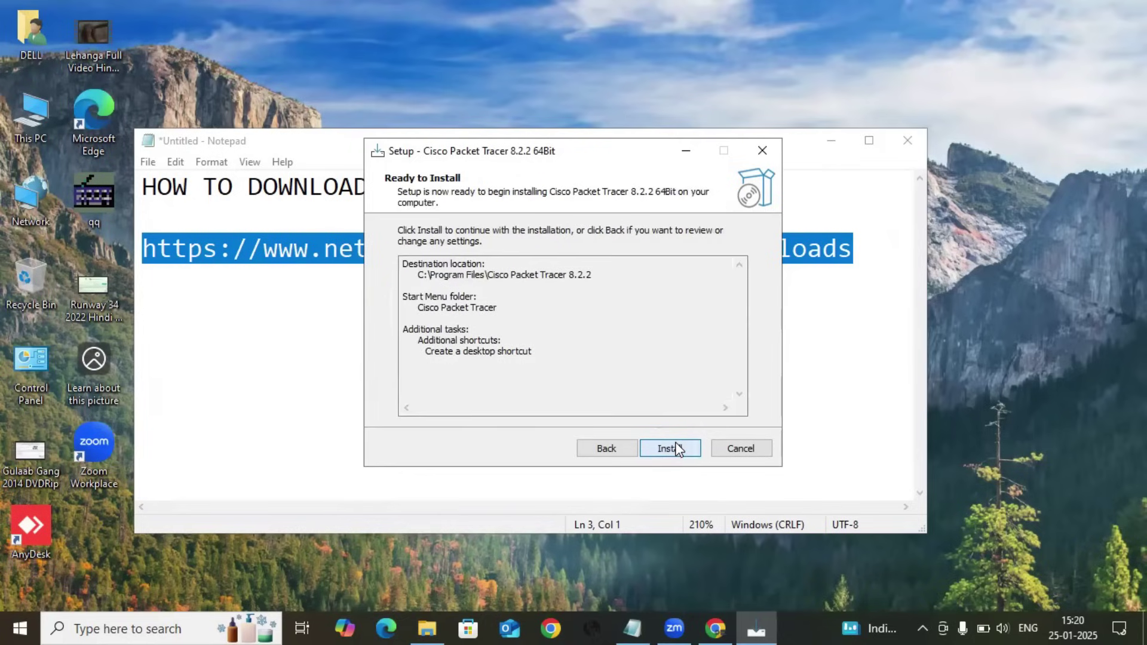
left_click(677, 449)
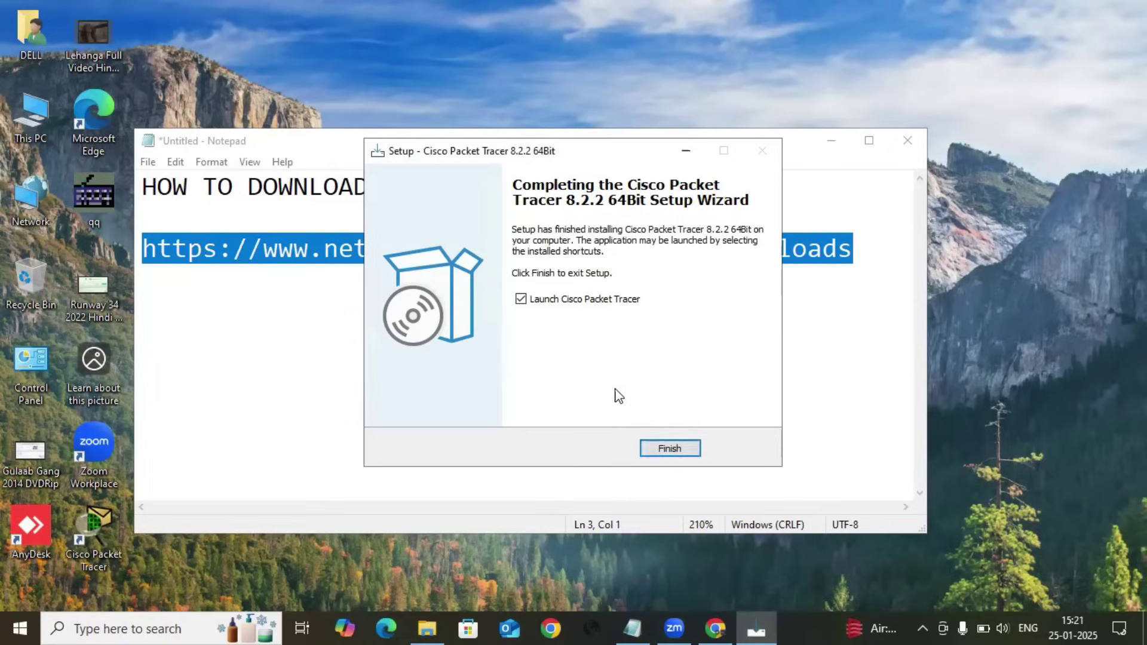
left_click(667, 451)
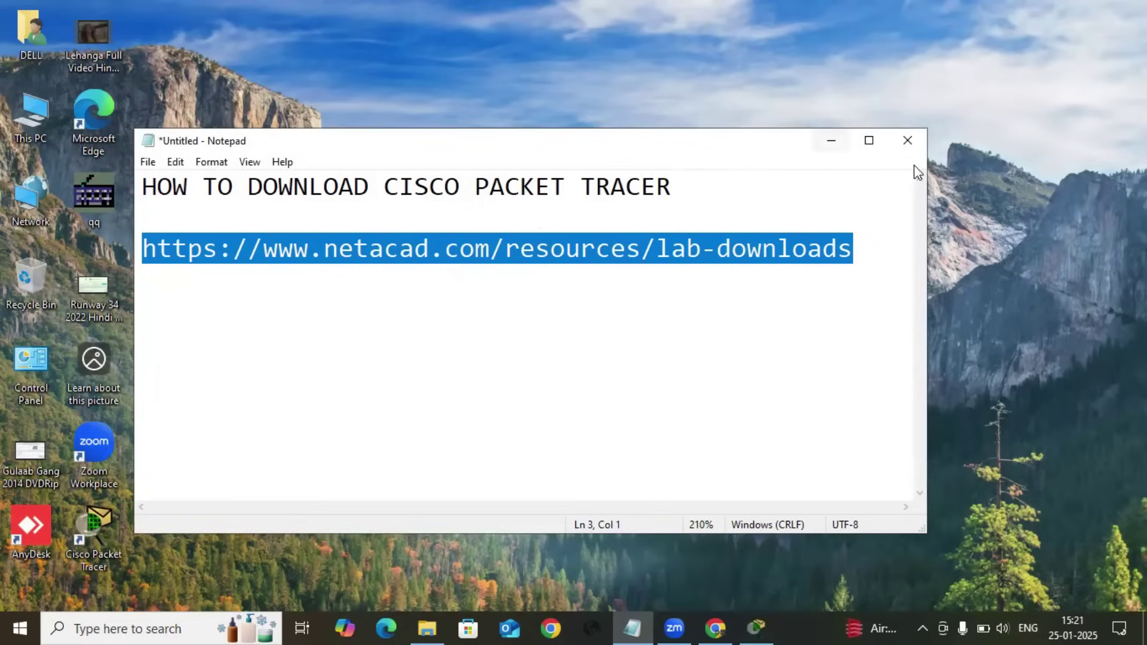
- Minimize Notepad, enable multi-user, and launch Cisco Packet Tracer from its desktop shortcut
left_click(831, 141)
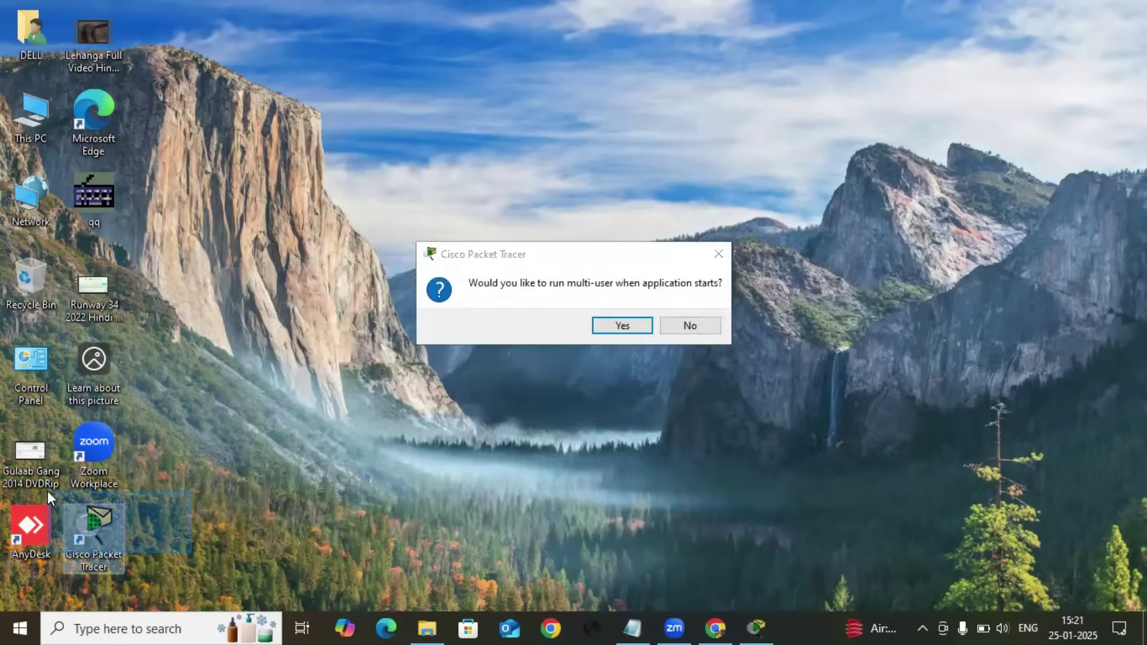
left_click(93, 534)
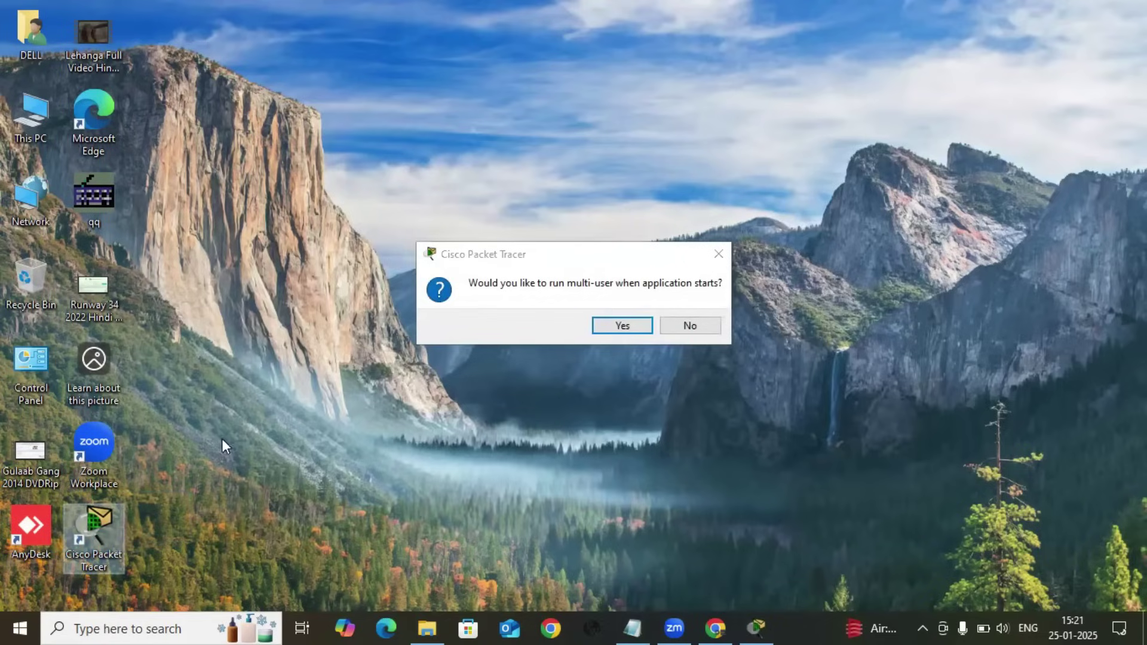
left_click(616, 326)
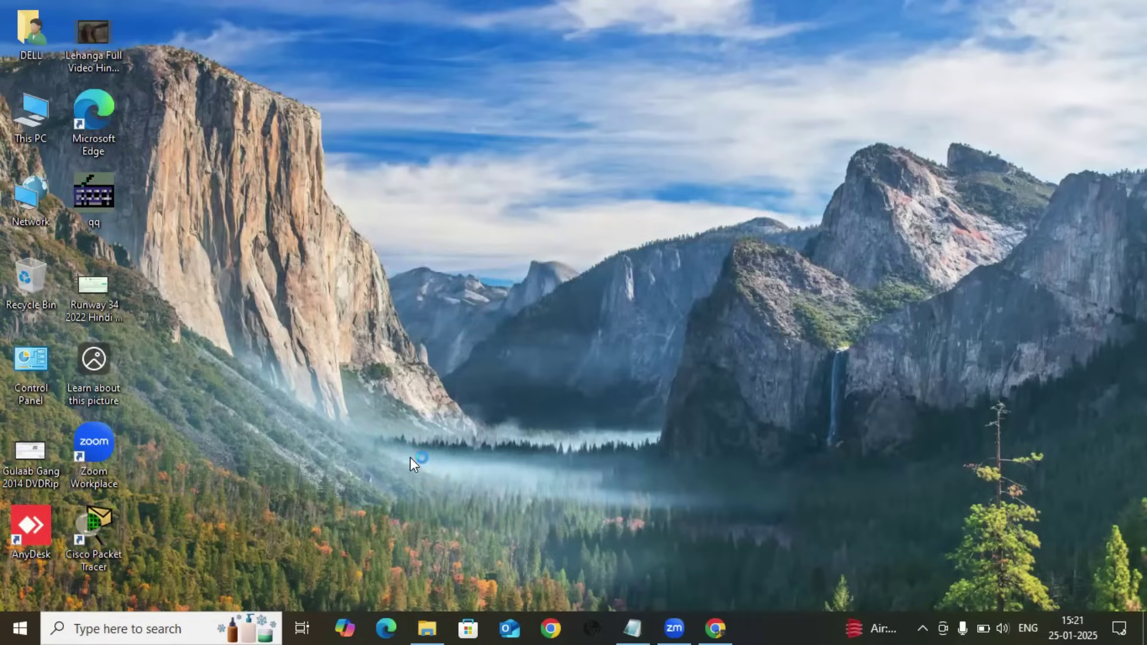
double_click(94, 532)
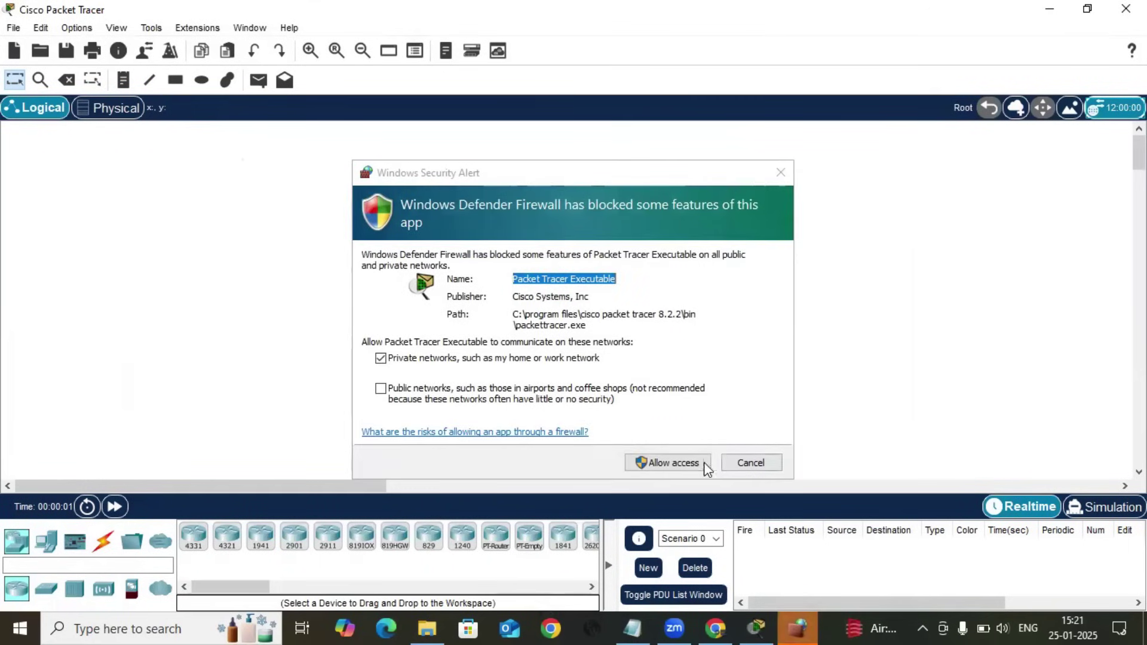
- Allow Packet Tracer Executable network access in the Windows Security Alert
left_click(668, 460)
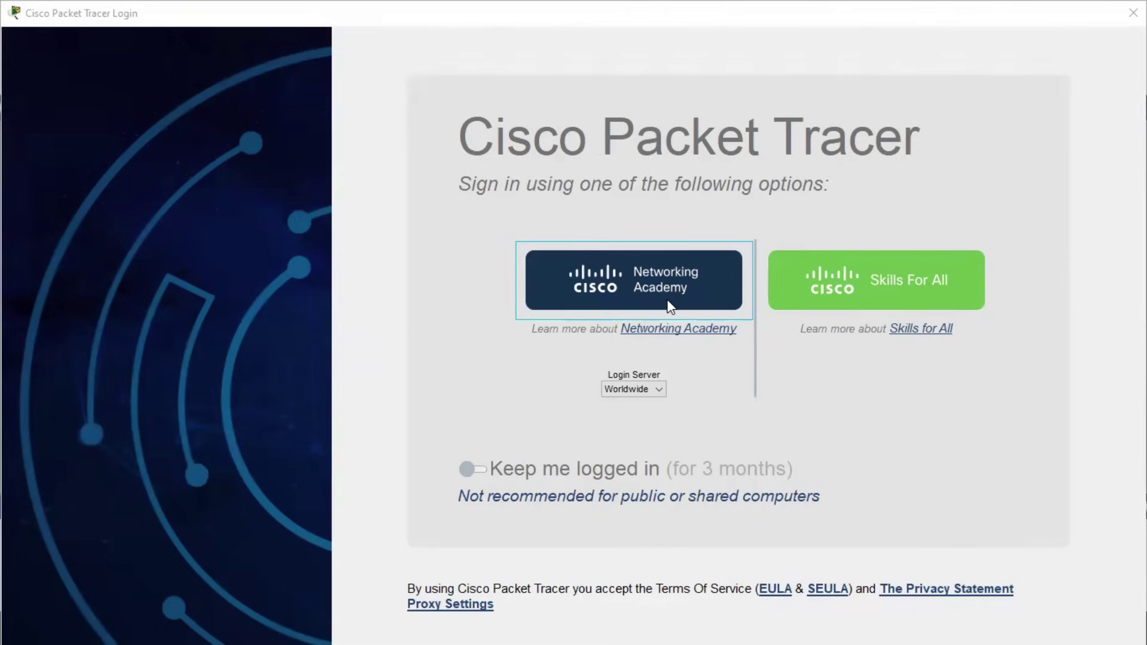
- Log in via Skills For All with 'Keep me logged in' on, then minimize Chrome
left_click(471, 469)
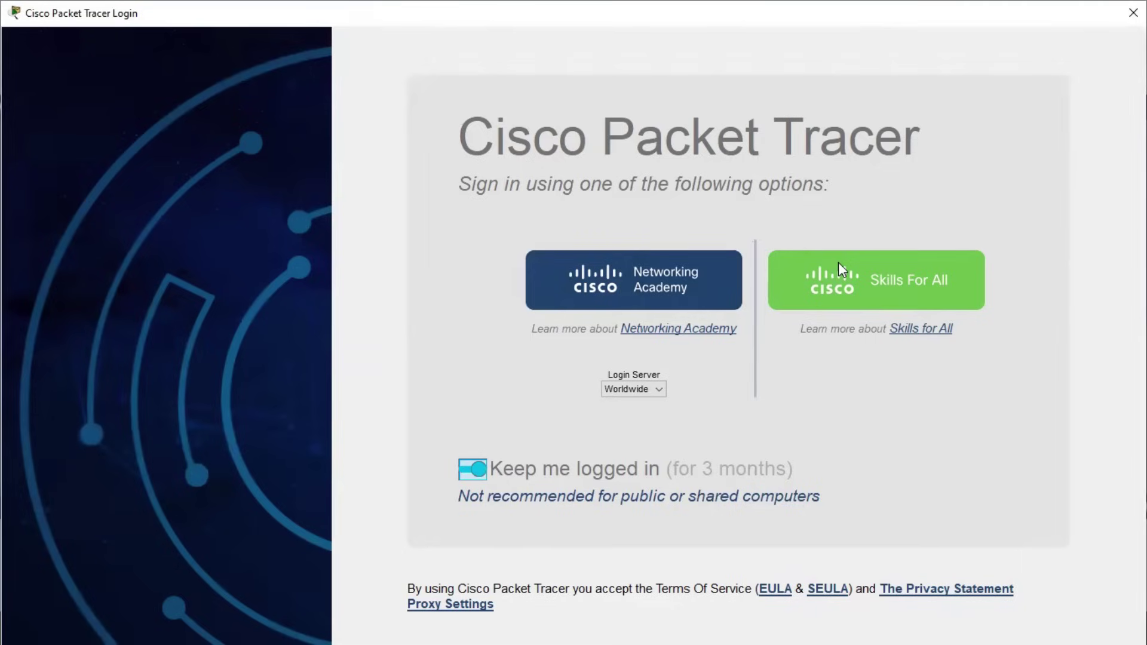
left_click(853, 283)
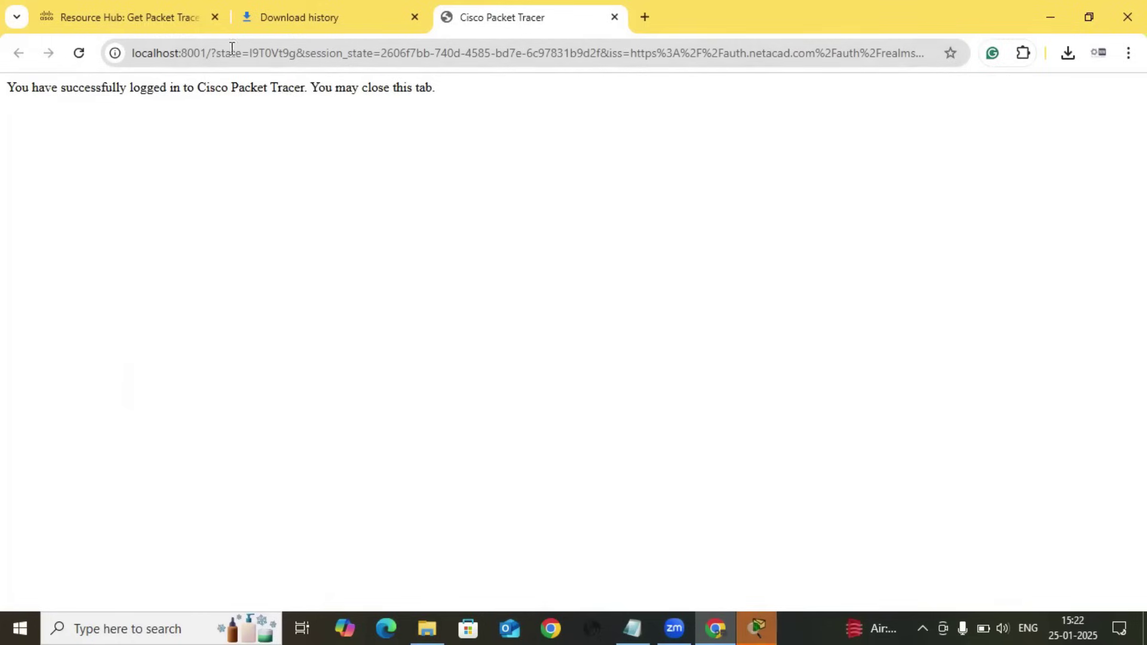
left_click(136, 15)
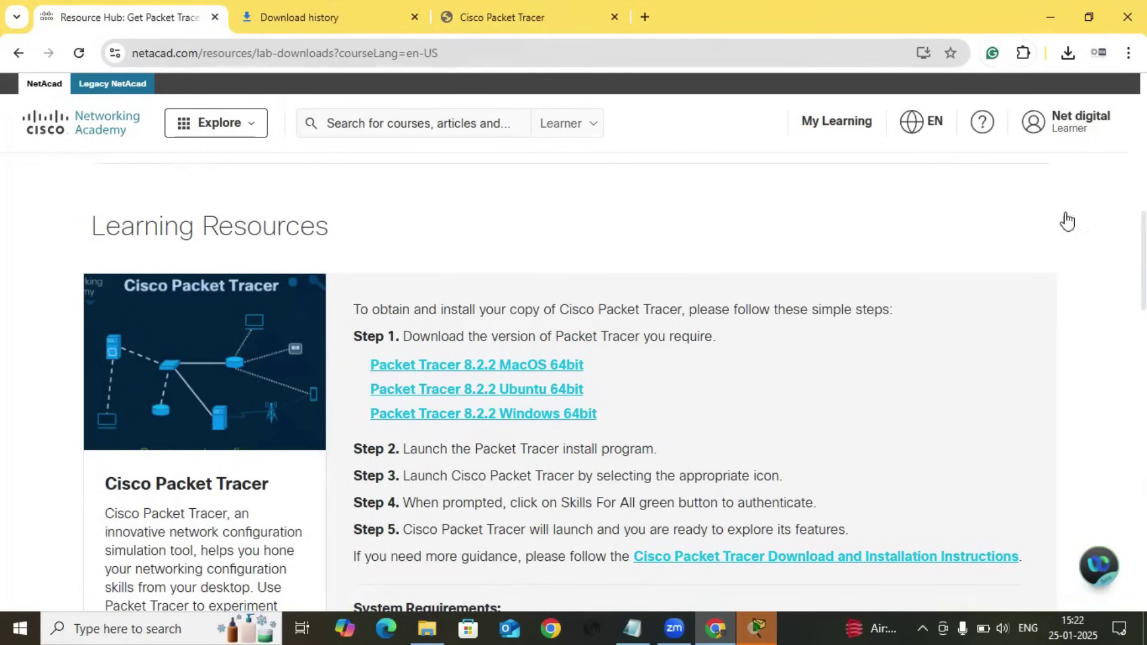
left_click(1053, 12)
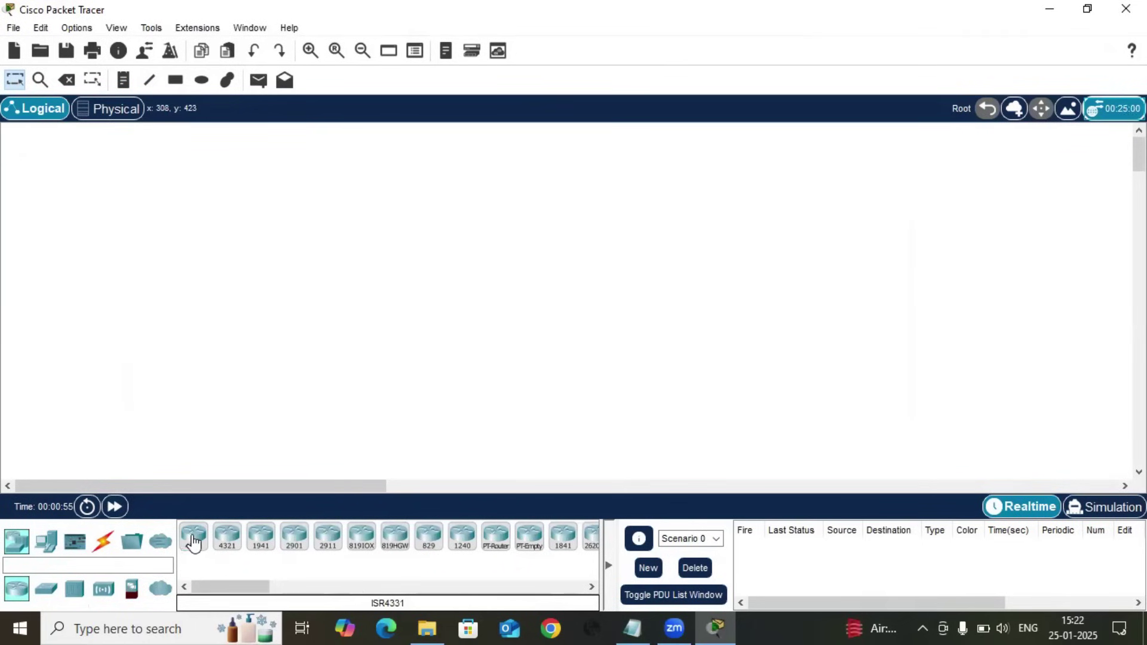
- Drag a 4331 router onto the canvas as Router0, then browse Switches, Wireless and End Devices
left_click_drag(192, 536, 259, 357)
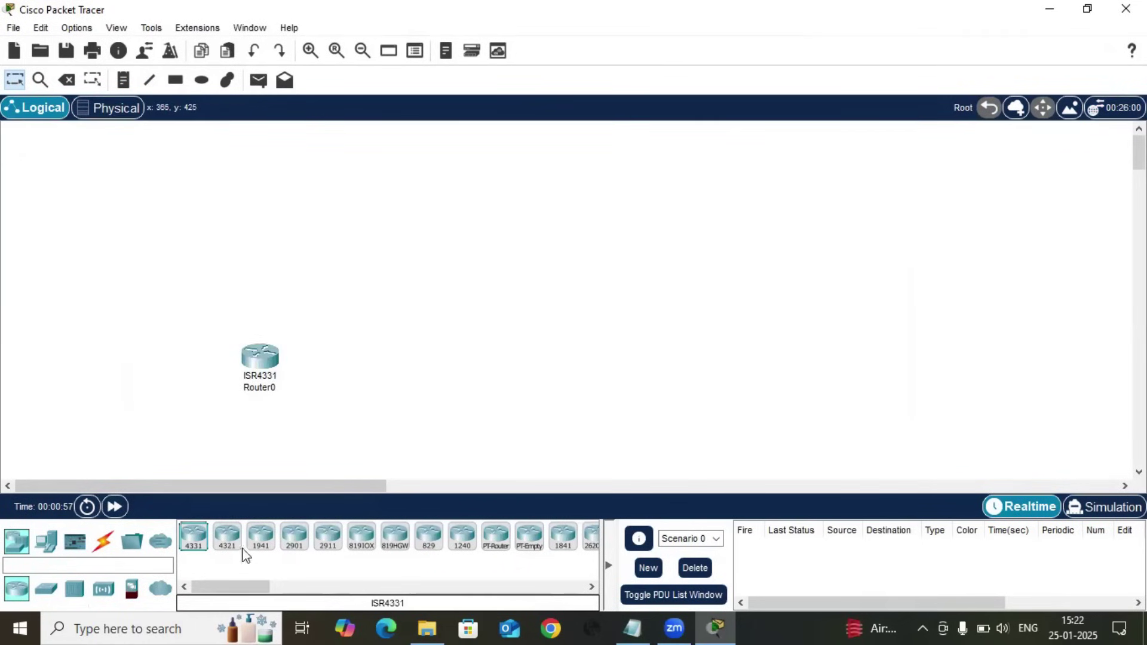
left_click(46, 589)
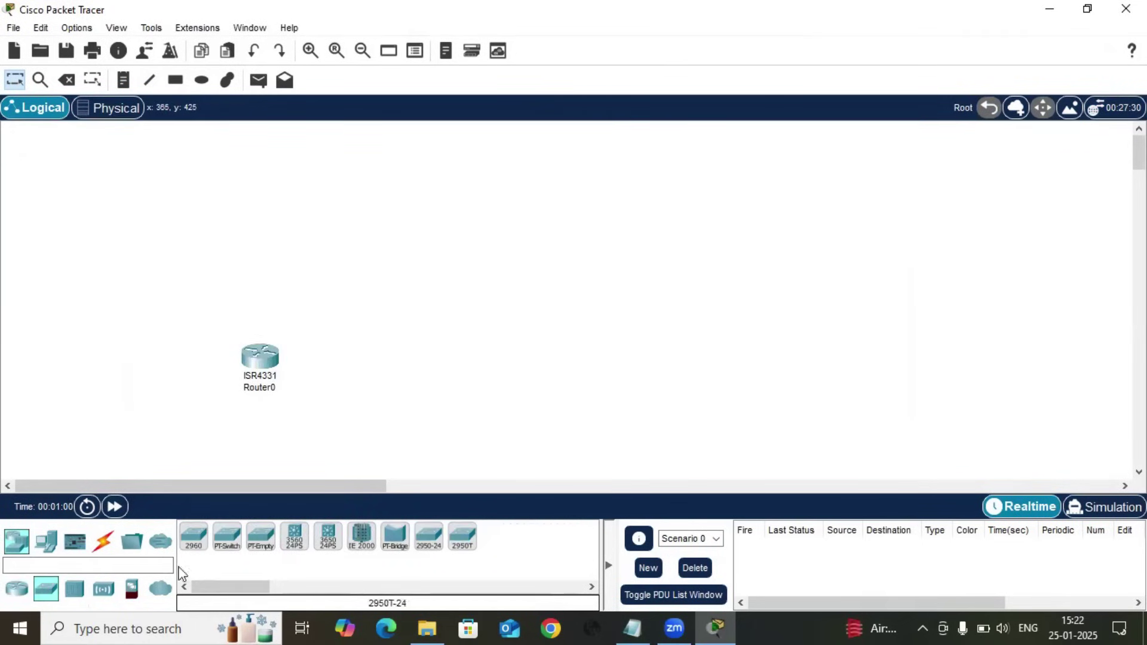
left_click(104, 588)
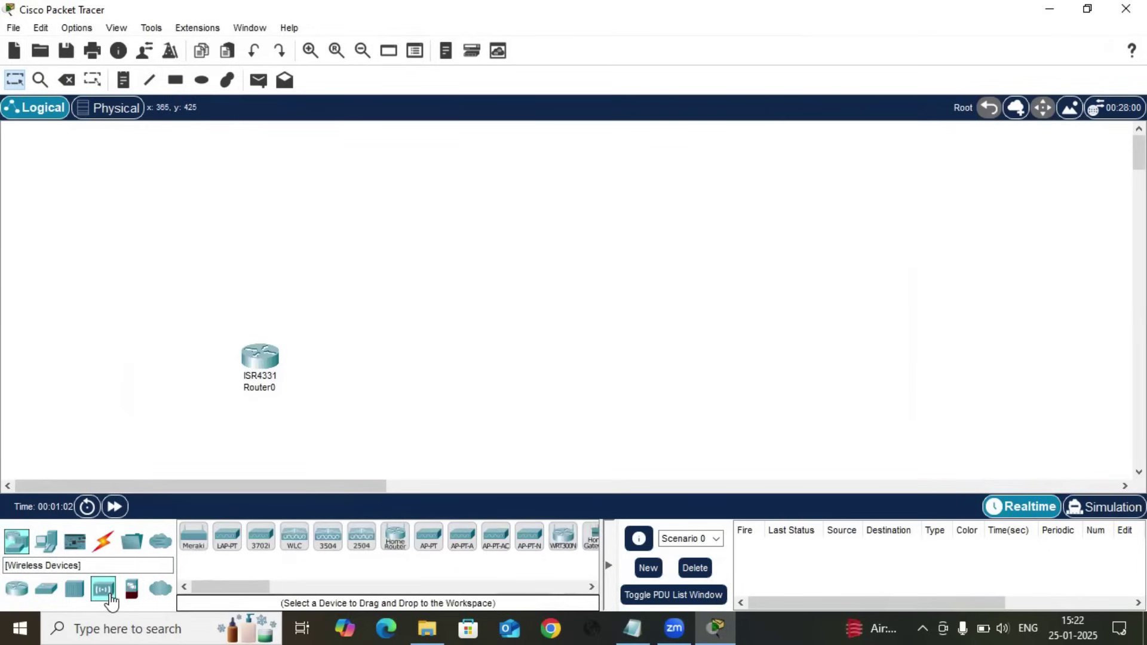
left_click(45, 541)
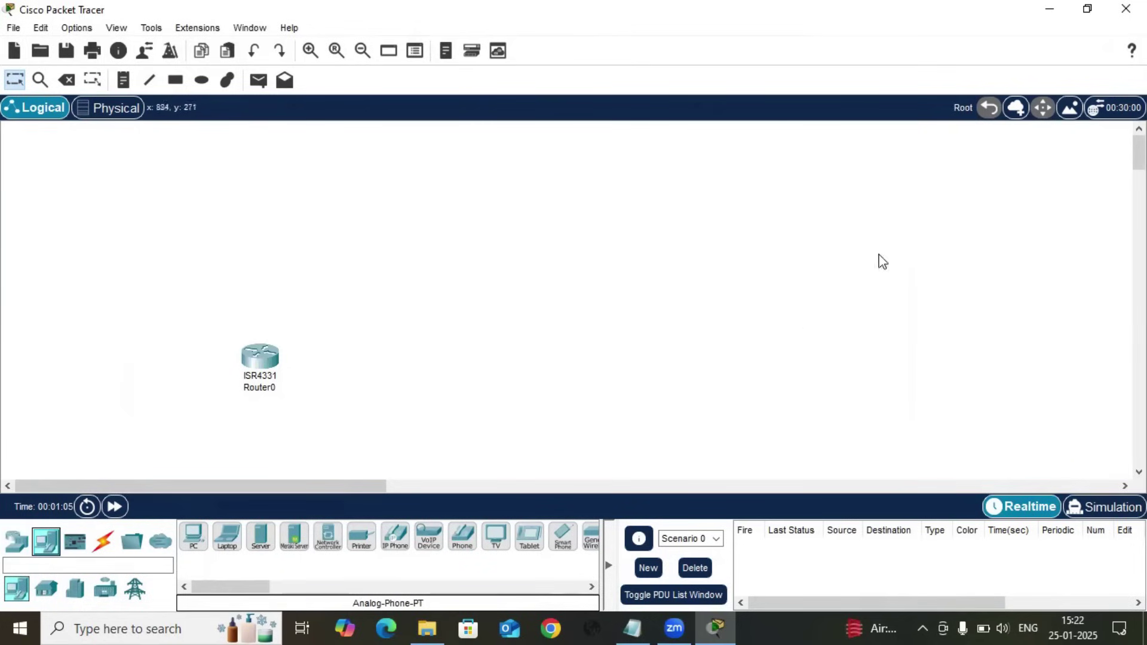